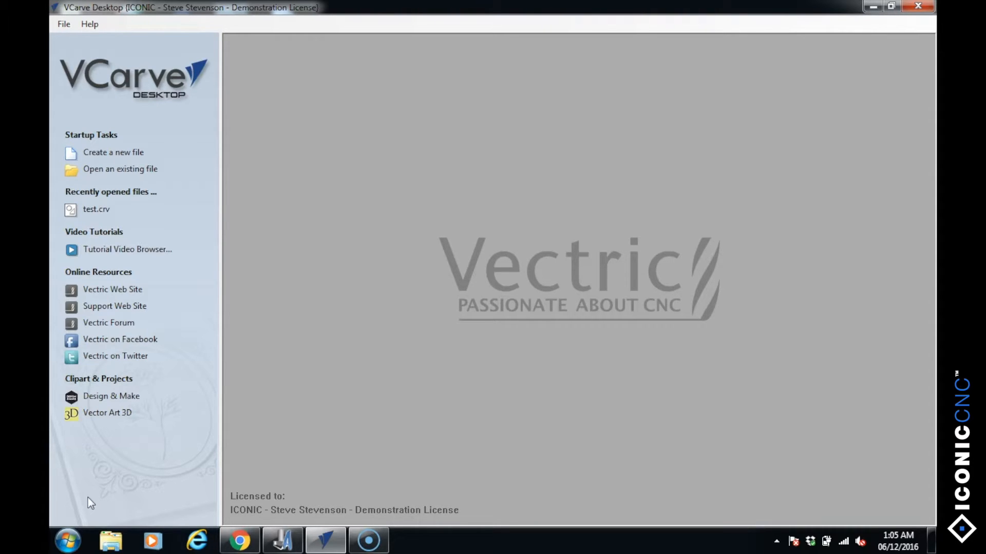
# Create a new 12 x 12 inch job on 0.75 inch material and begin importing a model
pyautogui.click(108, 153)
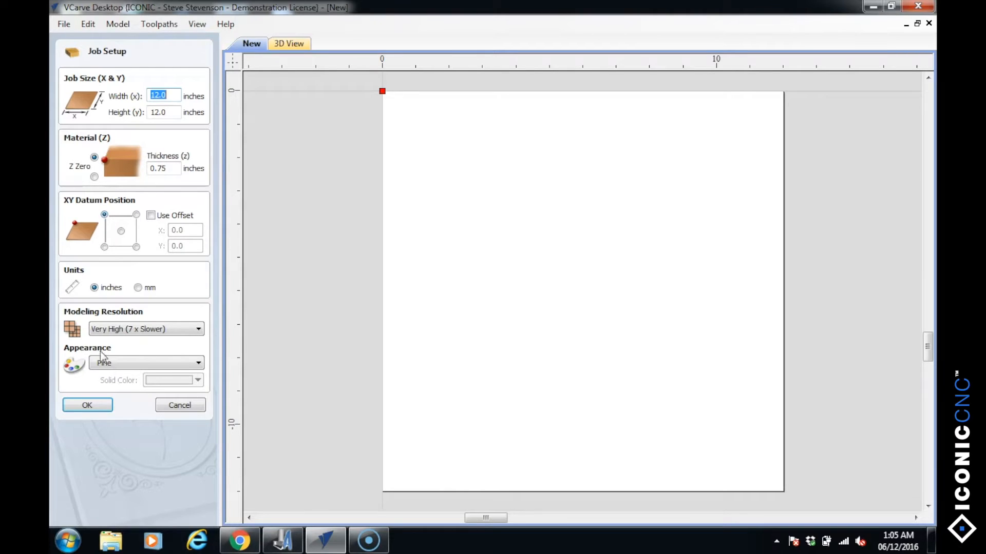
pyautogui.click(87, 405)
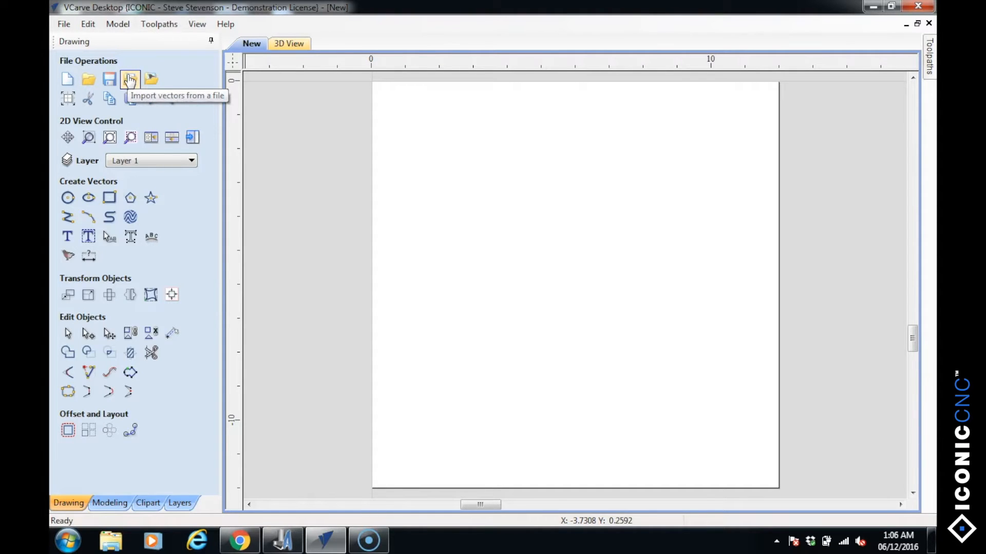
pyautogui.click(130, 80)
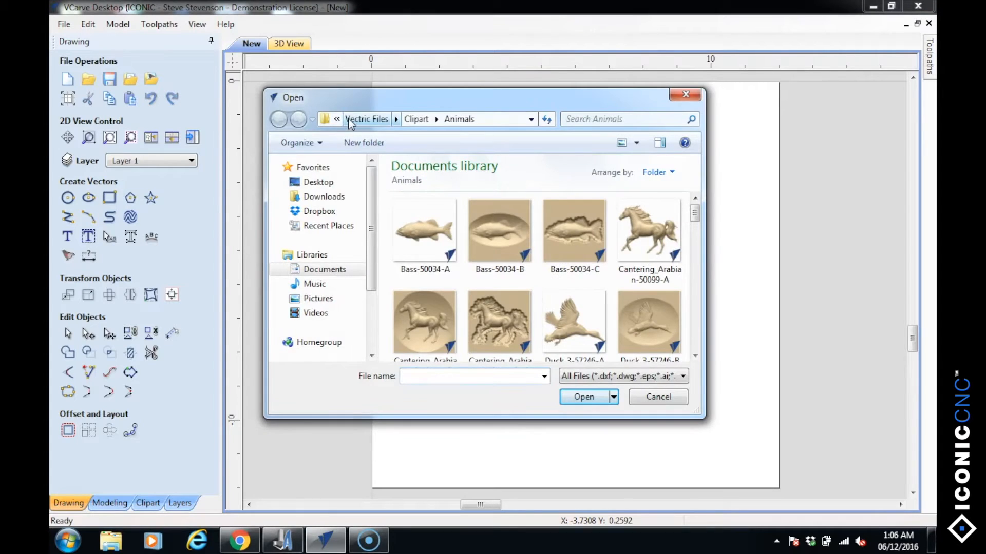
# Browse to Documents > Vectric Files > Clipart > Animals and select the Cantering_Arabian-50099-A file
pyautogui.click(366, 119)
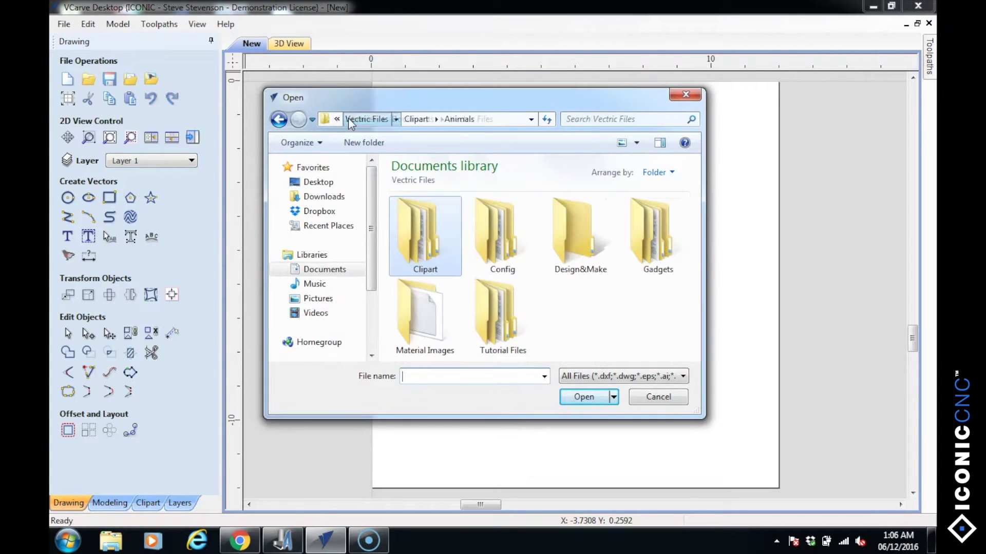
pyautogui.click(324, 270)
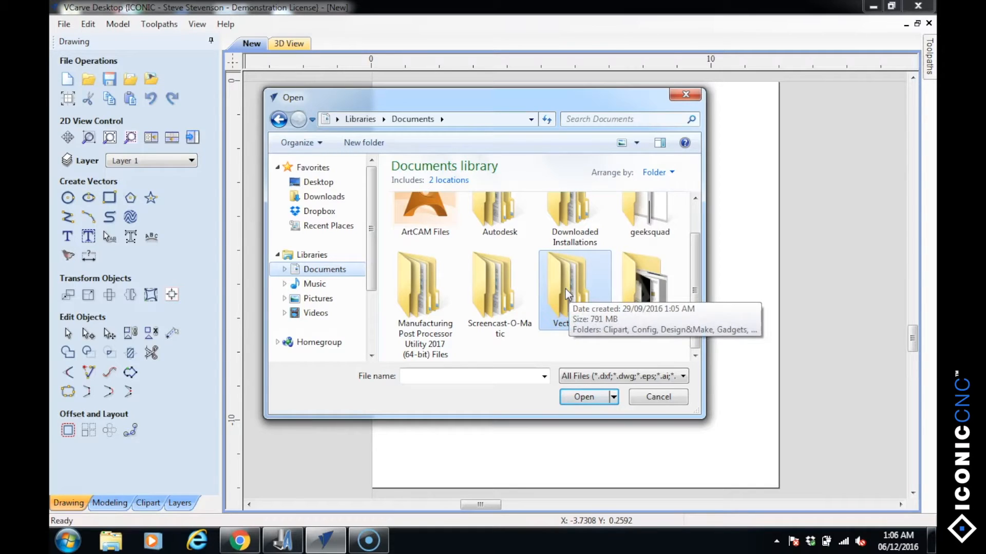
pyautogui.doubleClick(566, 289)
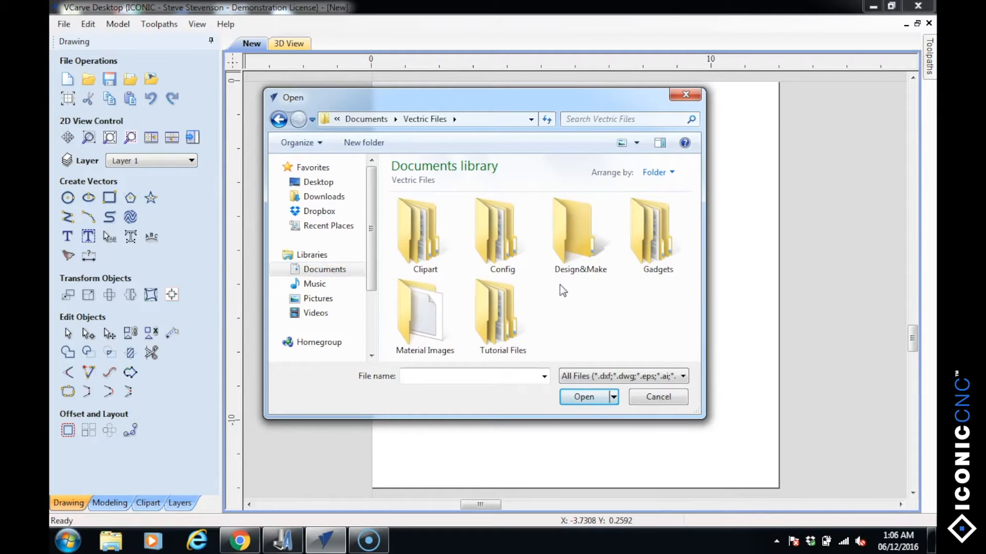
pyautogui.doubleClick(414, 235)
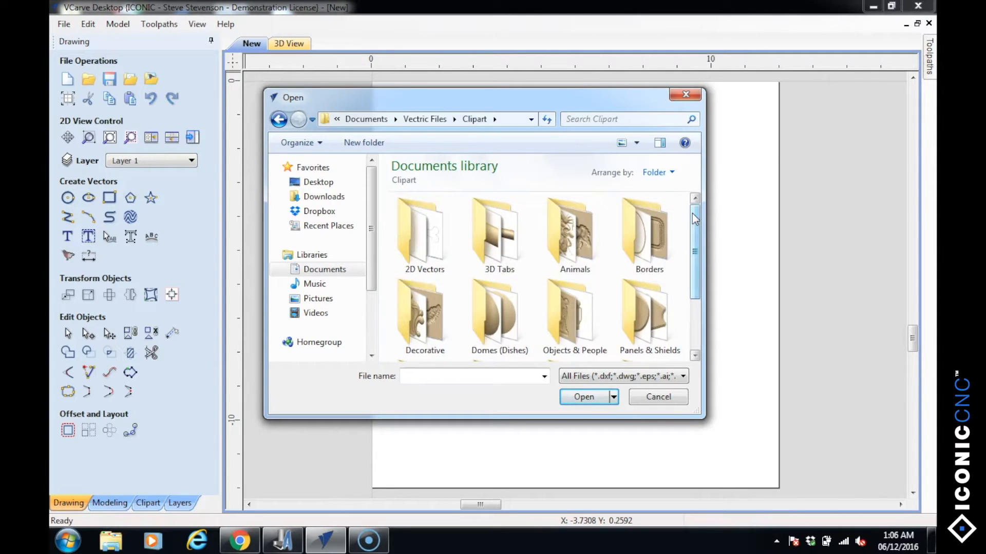
pyautogui.click(573, 238)
pyautogui.doubleClick(574, 238)
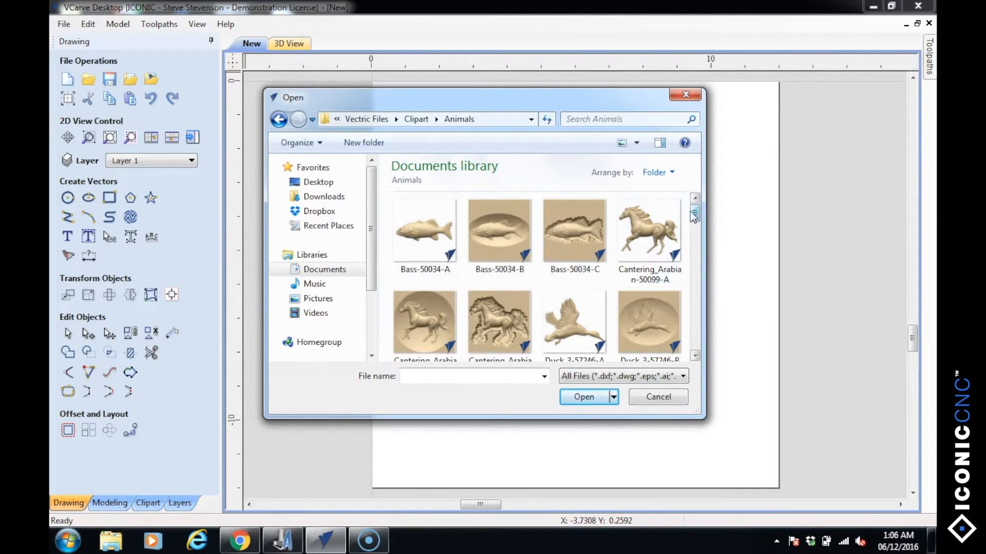
pyautogui.moveTo(700, 215); pyautogui.dragTo(700, 220)
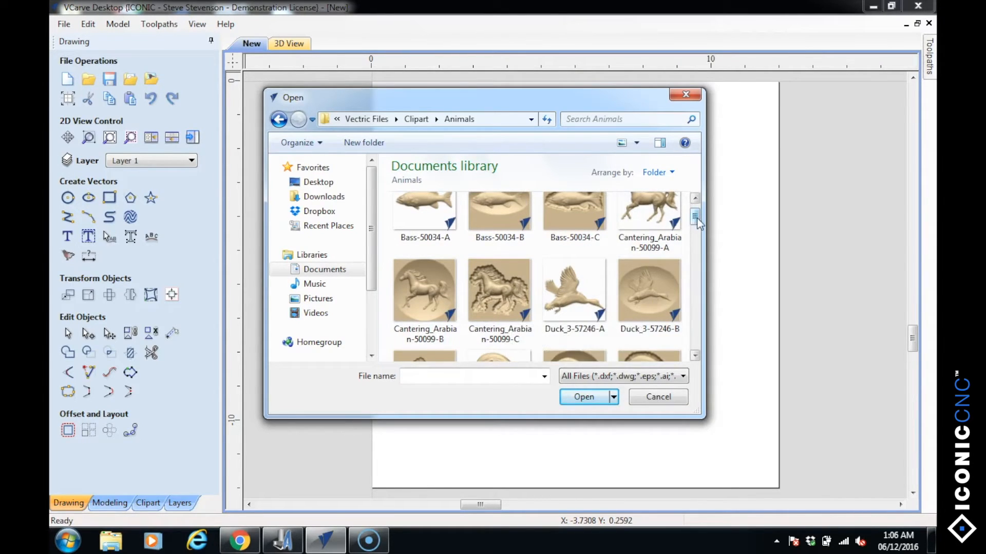
pyautogui.moveTo(698, 222); pyautogui.dragTo(699, 214)
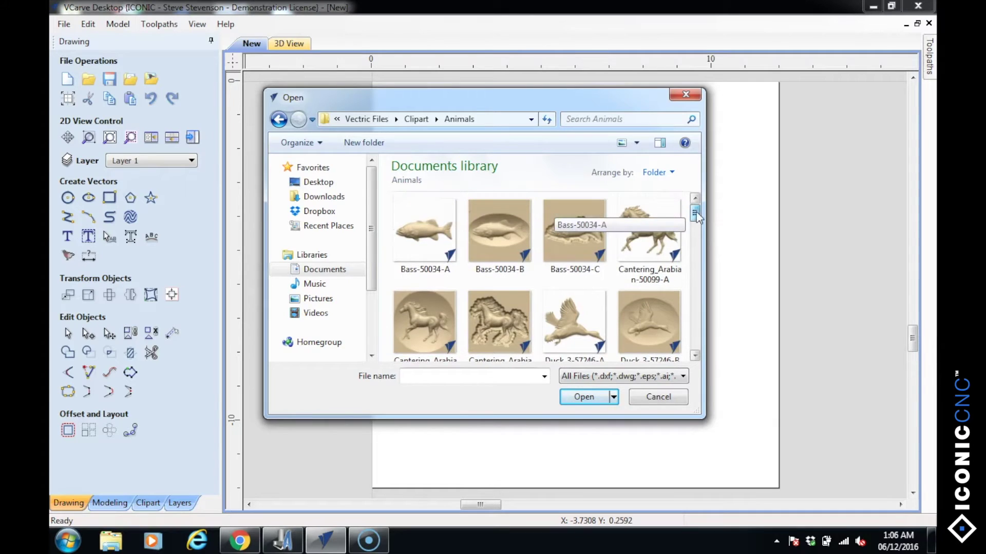
pyautogui.click(646, 231)
# Import the cantering Arabian horse model and centre it on the material with the alignment tools
pyautogui.doubleClick(645, 232)
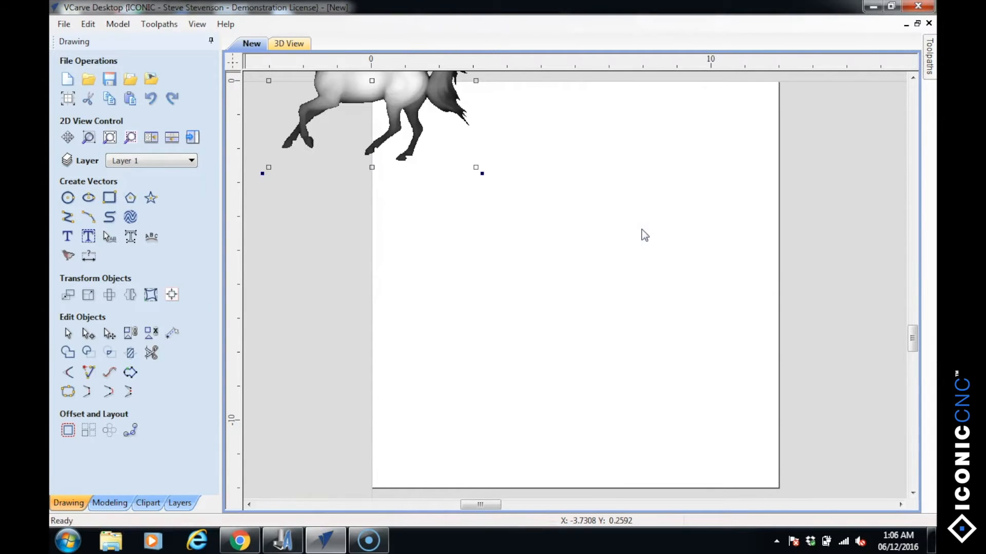
pyautogui.scroll(-1, 531, 251)
pyautogui.scroll(-1, 530, 244)
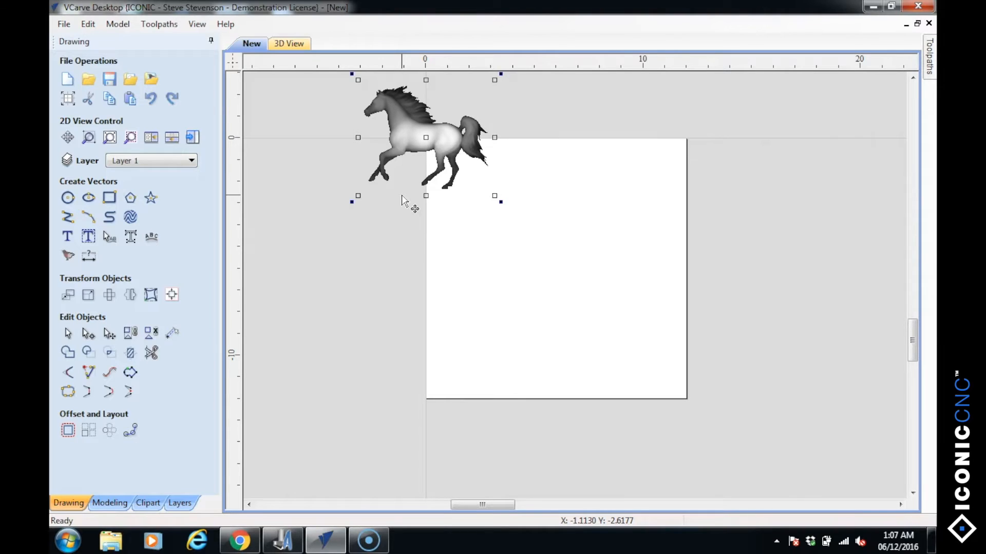
pyautogui.click(173, 296)
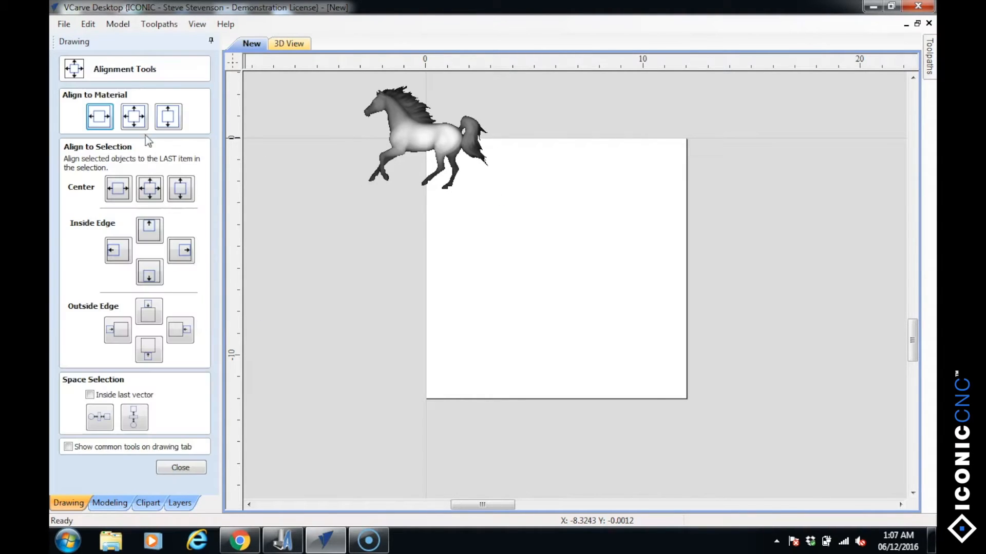
pyautogui.click(134, 116)
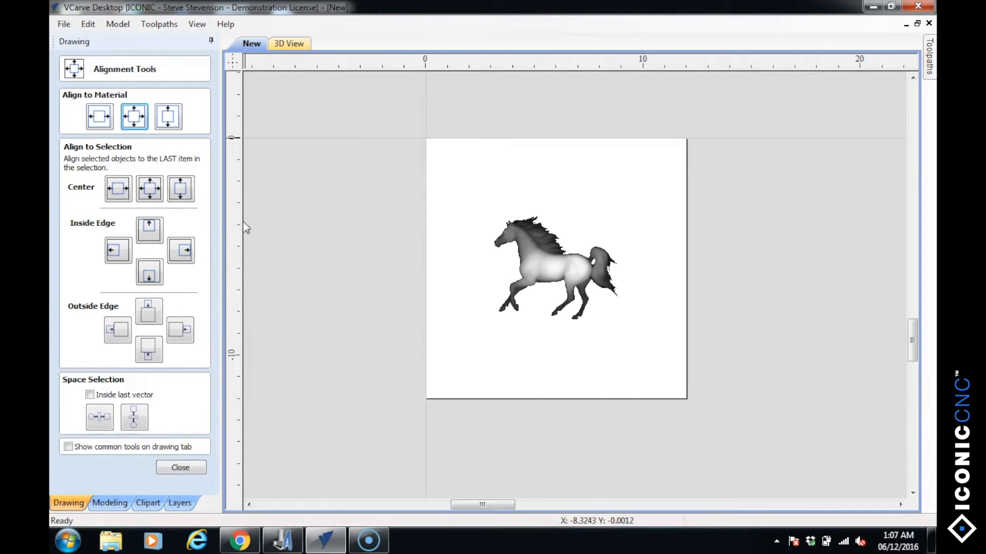
pyautogui.click(179, 467)
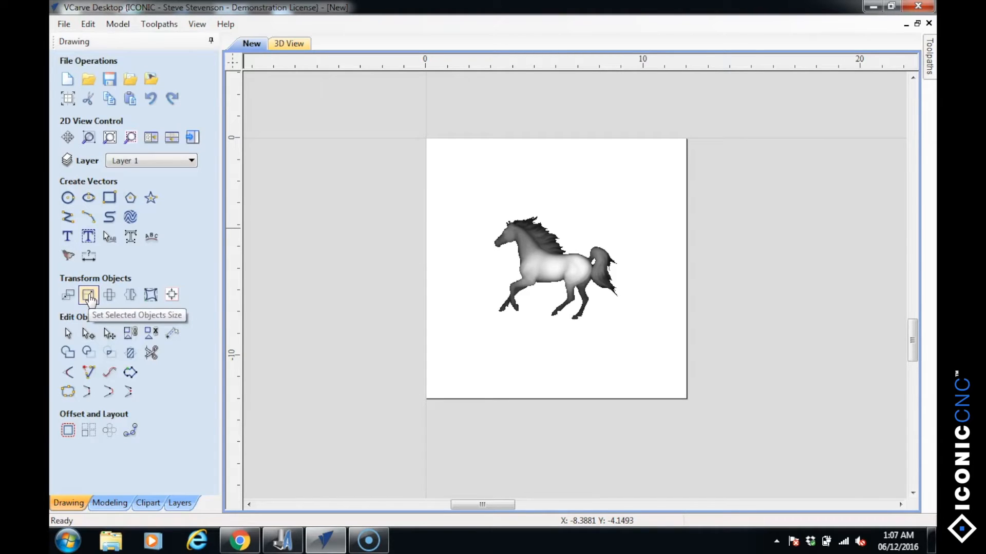
# Resize the horse to 8 inches wide with Link XY on, then move to the toolpaths side
pyautogui.click(89, 295)
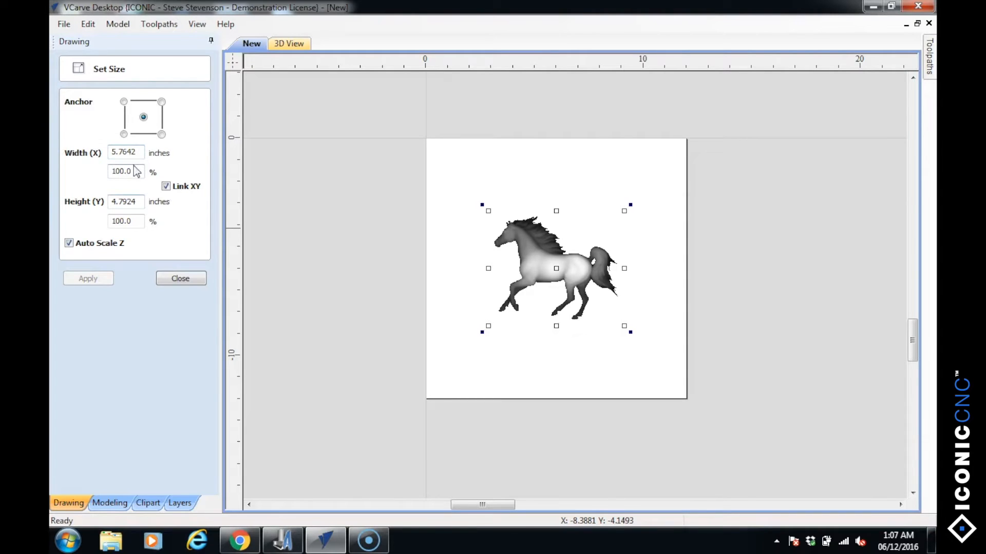
pyautogui.moveTo(139, 152); pyautogui.dragTo(111, 153)
pyautogui.write('8')
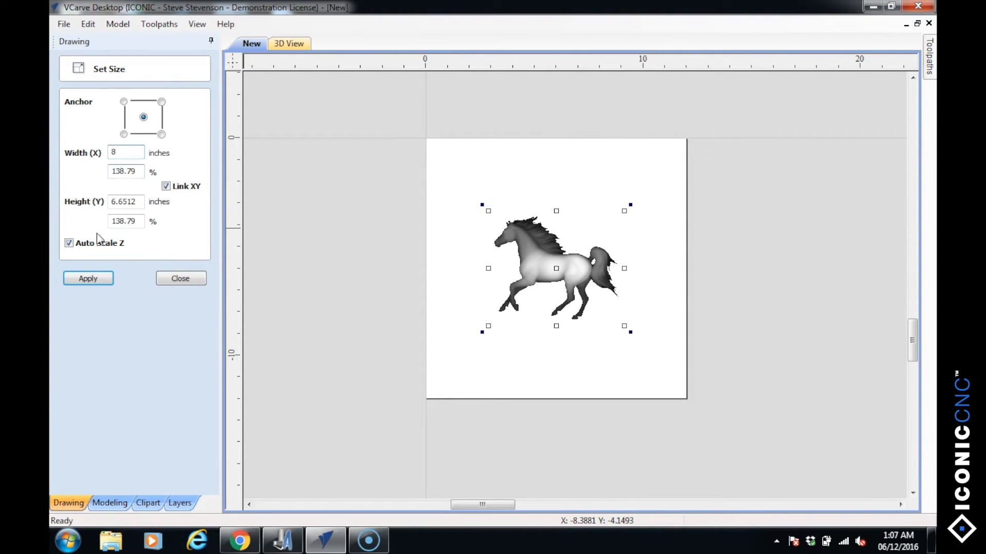
pyautogui.click(88, 278)
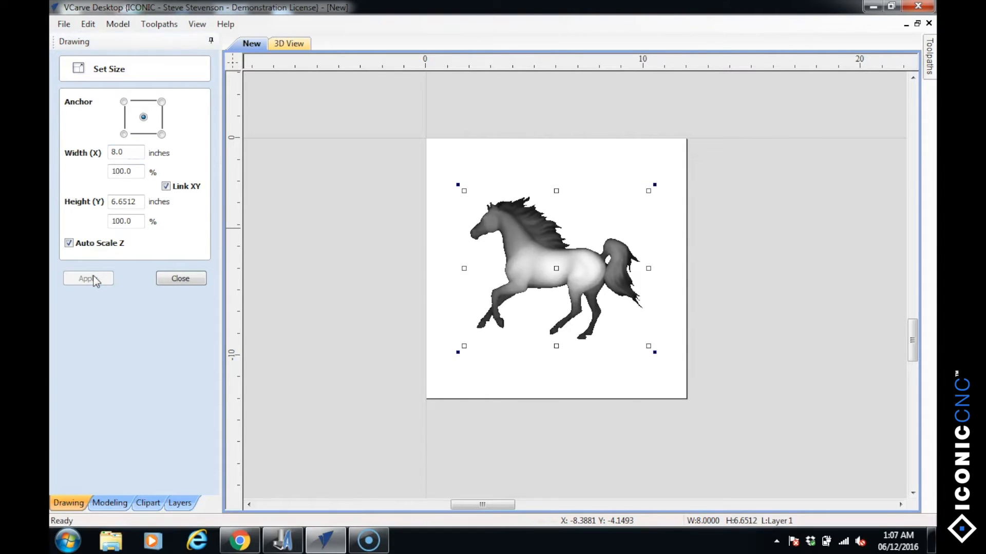
pyautogui.click(181, 279)
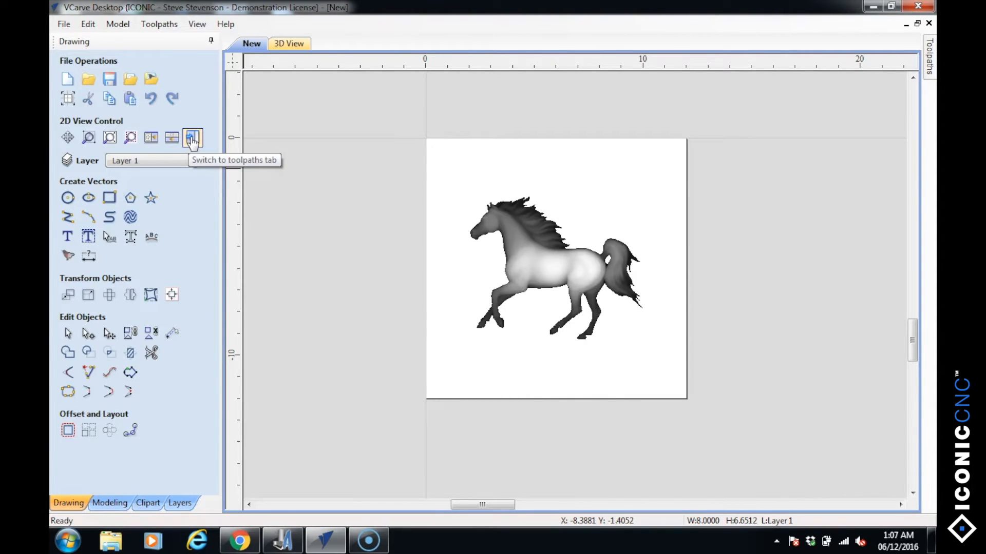
pyautogui.click(192, 140)
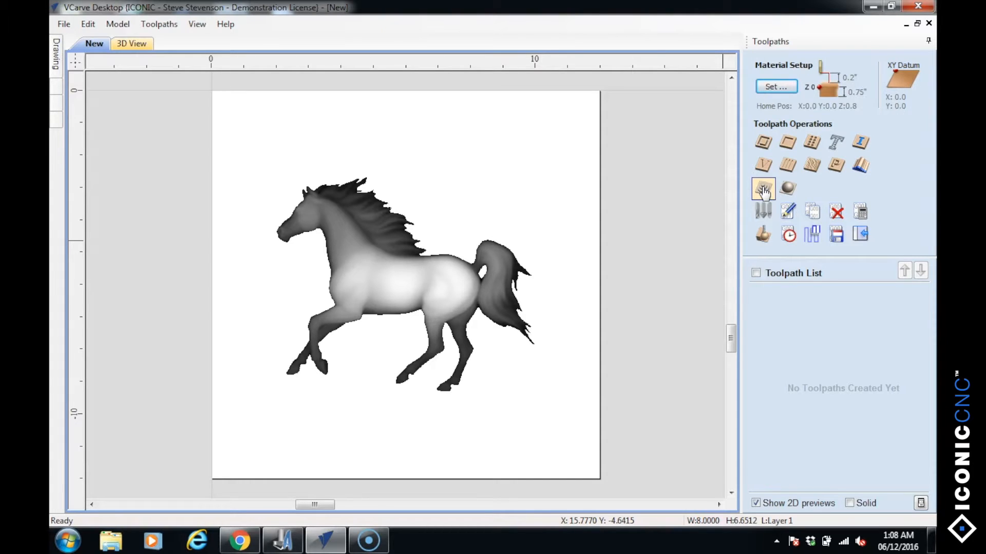
# Start a rough machining toolpath with a quarter-inch end mill and edit the boundary offset
pyautogui.click(763, 190)
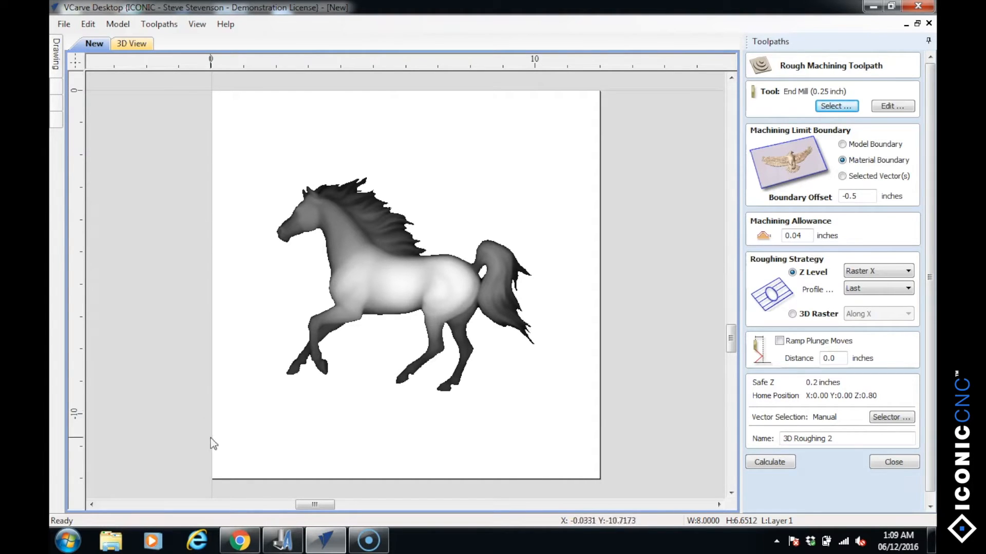
pyautogui.click(850, 197)
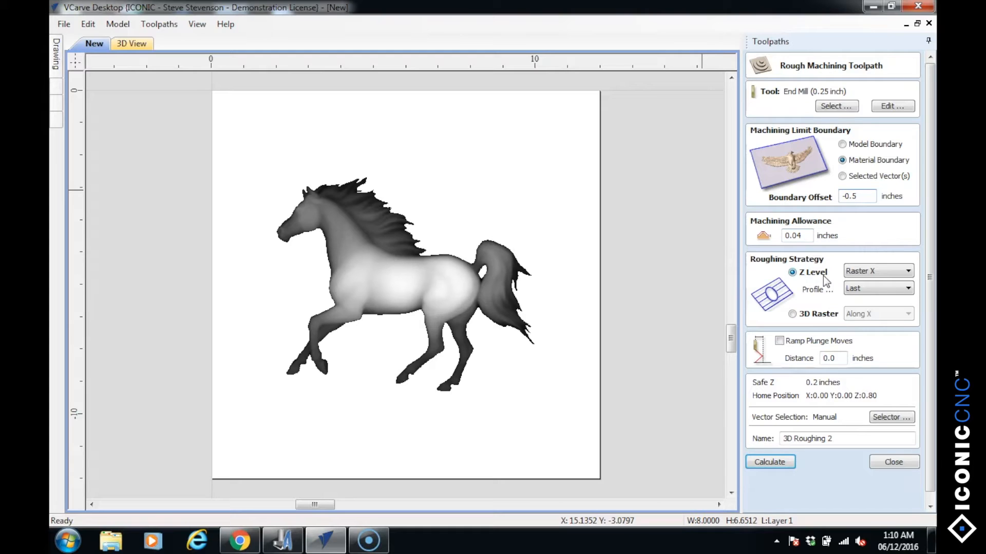
# Keep Raster X direction, calculate the roughing toolpath, and close its preview to begin a 3D finish toolpath
pyautogui.click(875, 271)
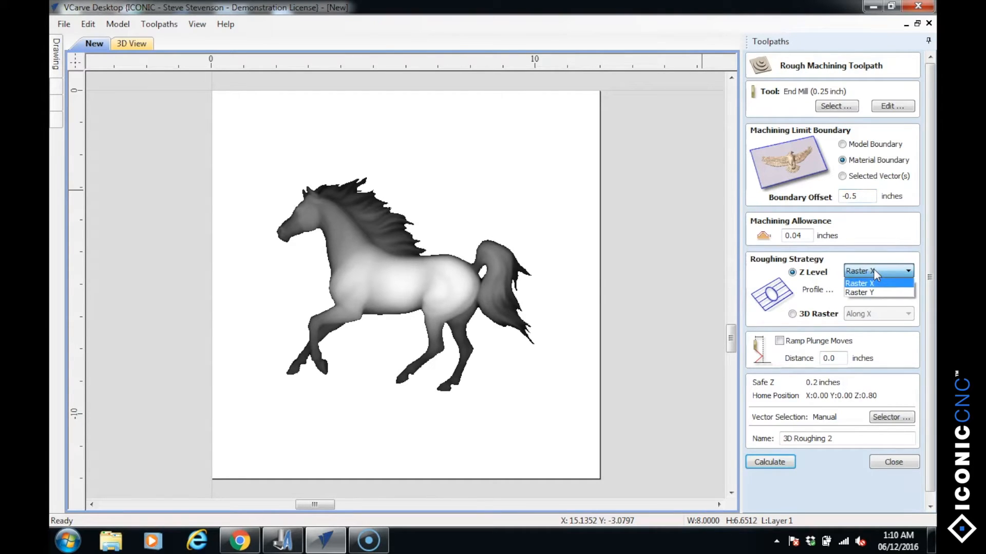
pyautogui.click(874, 269)
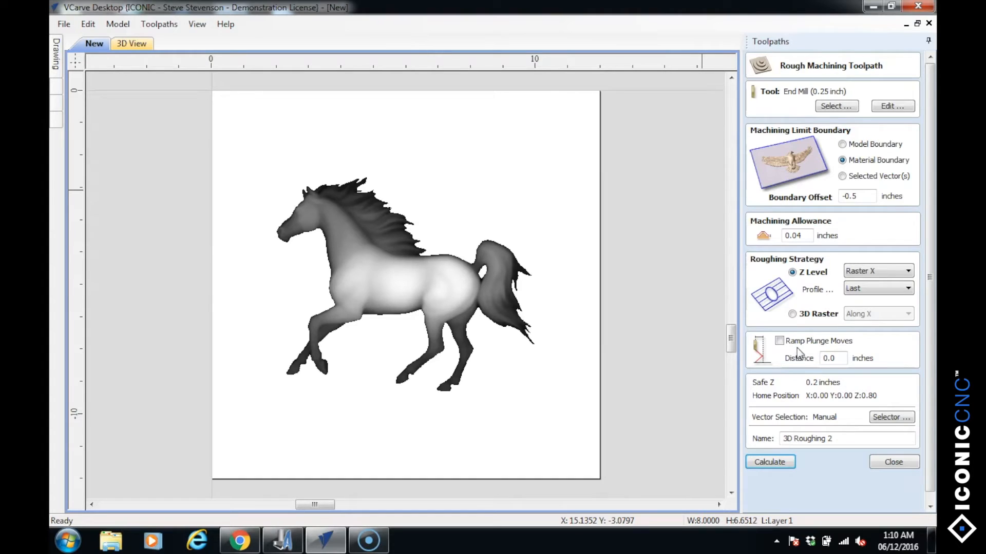
pyautogui.click(843, 404)
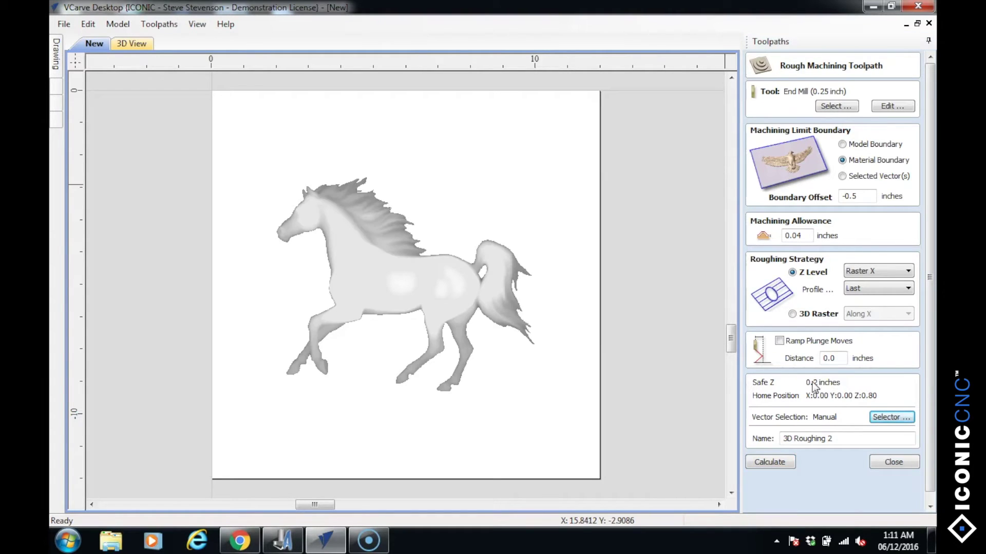
pyautogui.click(770, 462)
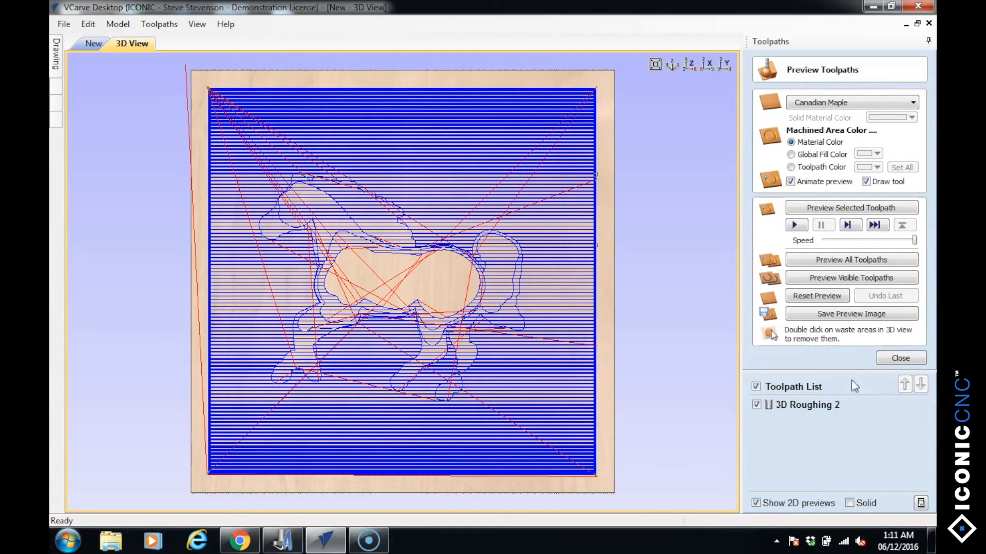
pyautogui.click(895, 360)
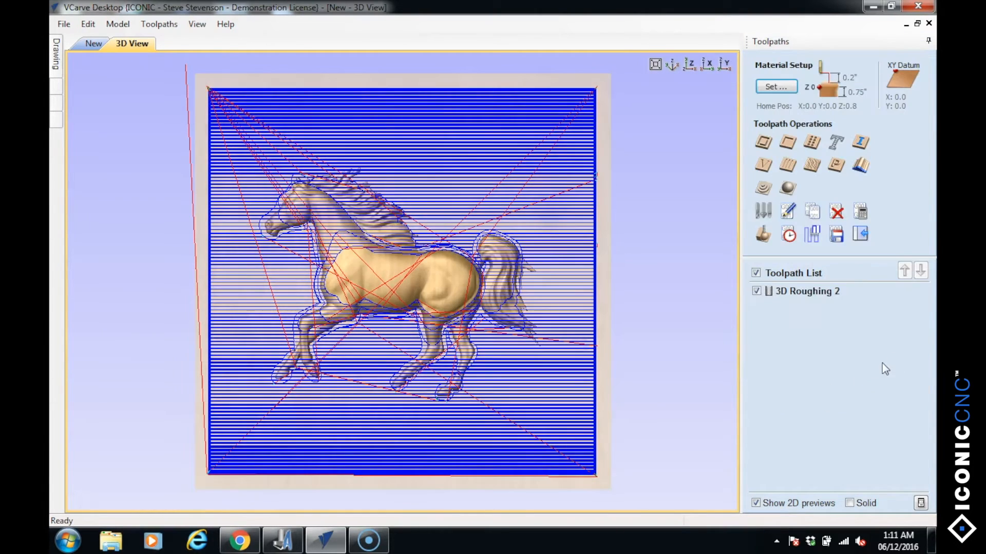
pyautogui.click(789, 187)
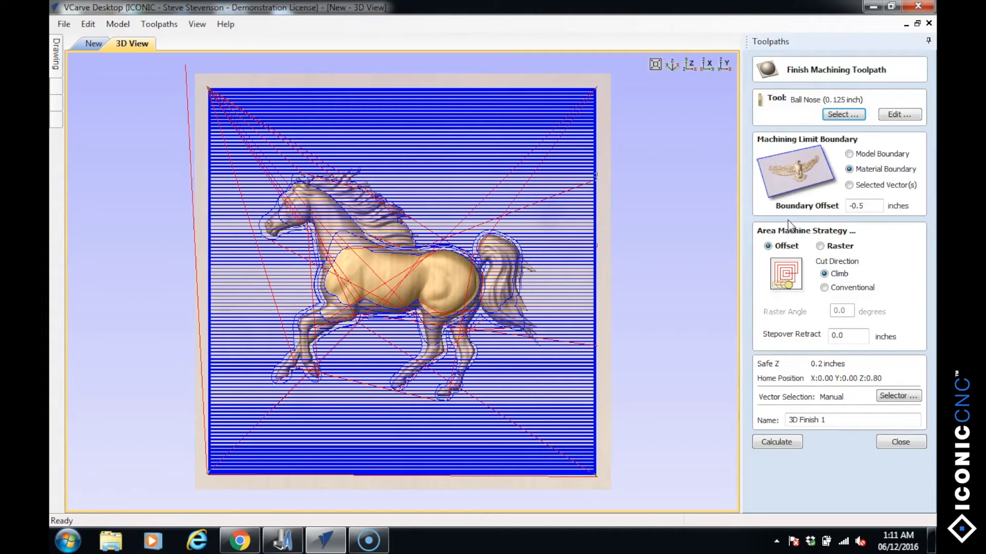
# Select the 1/32 Tapered Ball Nose 5.5 degree tool from Engraving and calculate the finish toolpath
pyautogui.click(843, 115)
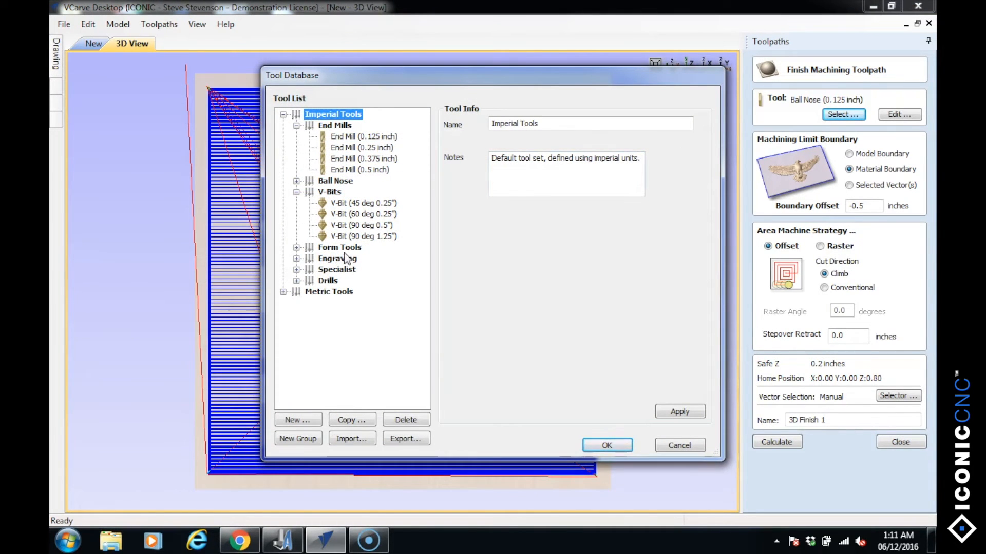
pyautogui.click(298, 258)
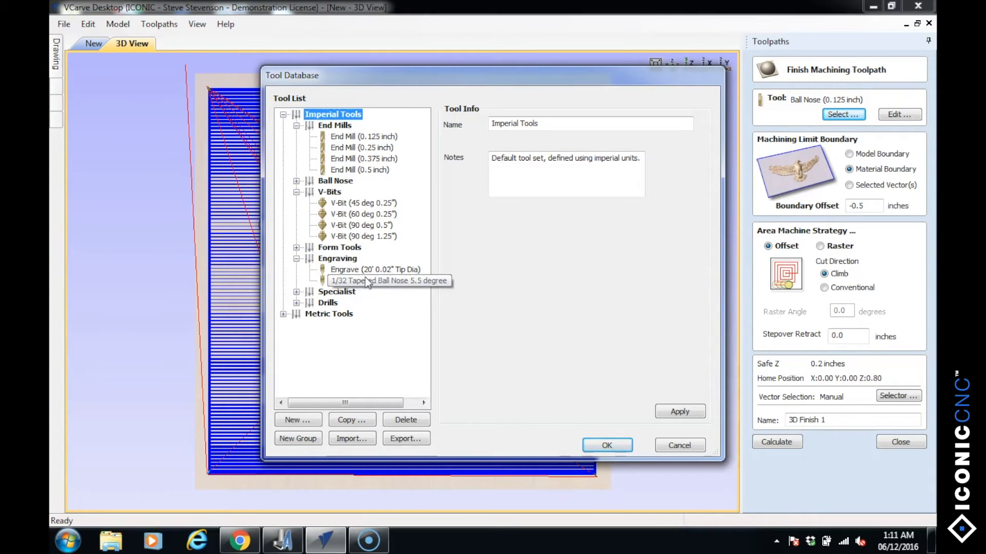
pyautogui.click(367, 280)
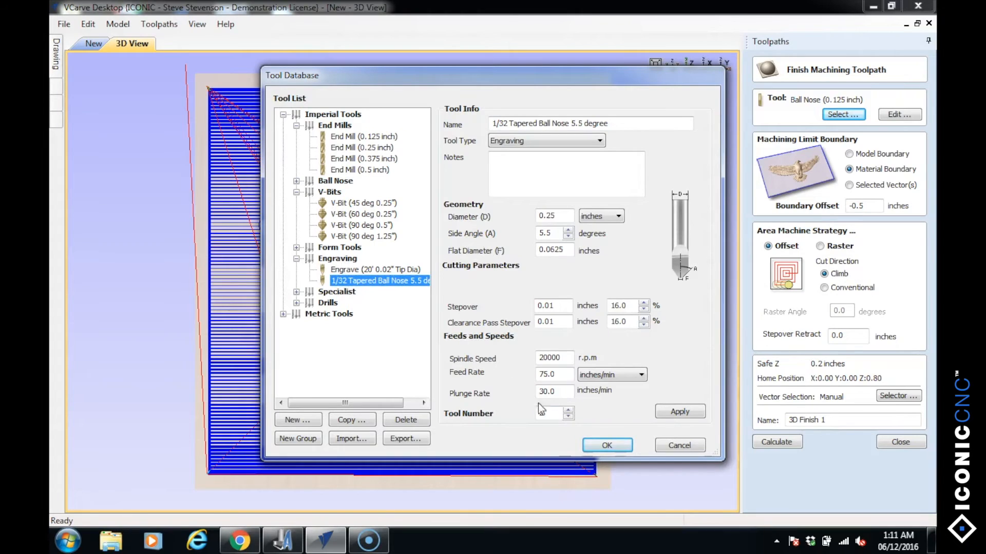
pyautogui.click(606, 446)
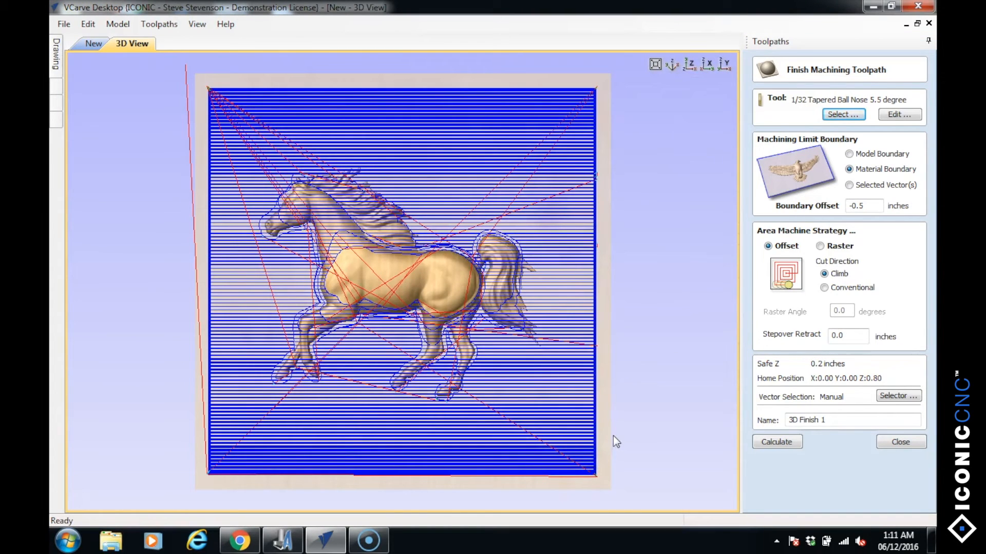
pyautogui.click(778, 446)
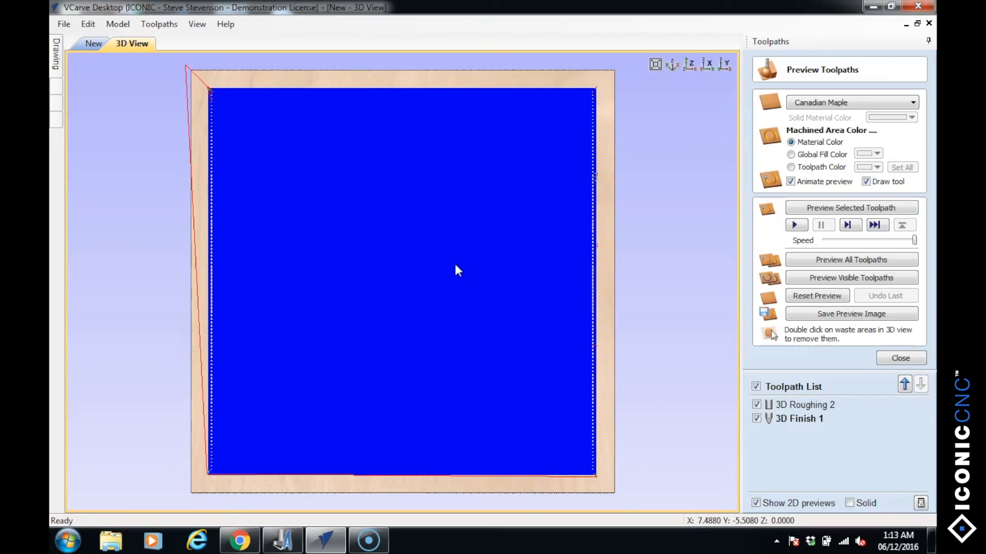
# Tilt the board view and start simulating the visible toolpaths on the material
pyautogui.moveTo(455, 264); pyautogui.dragTo(413, 126)
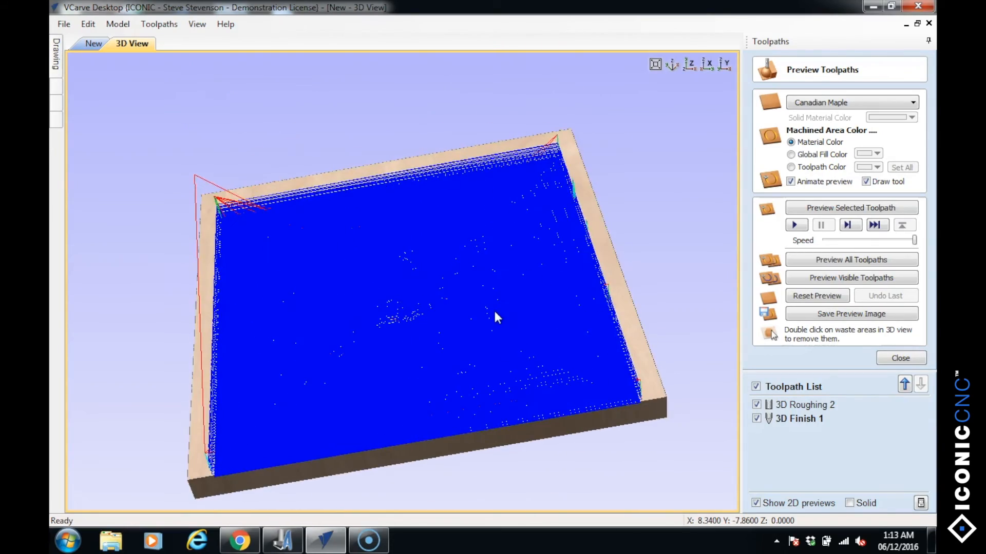
pyautogui.scroll(5, 495, 312)
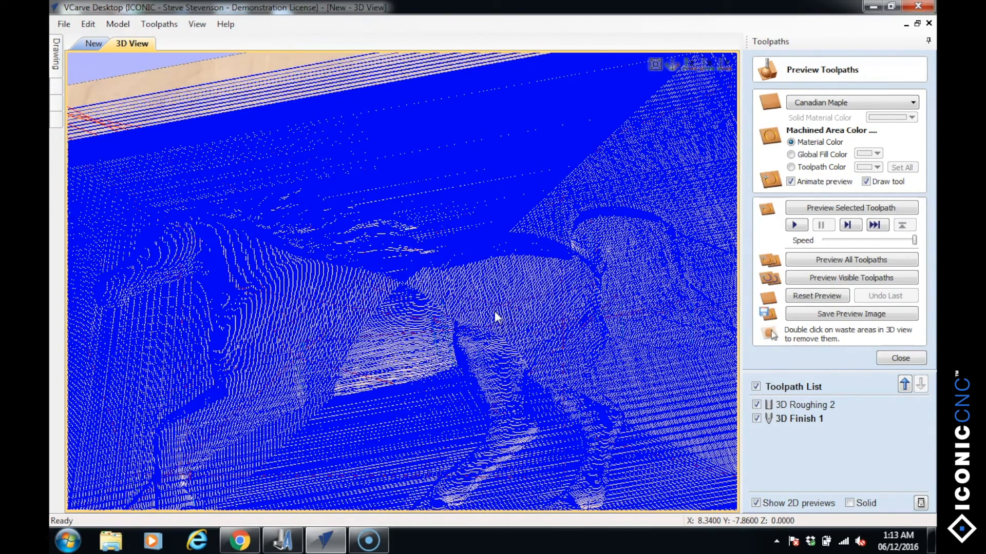
pyautogui.scroll(2, 494, 312)
pyautogui.scroll(-2, 494, 312)
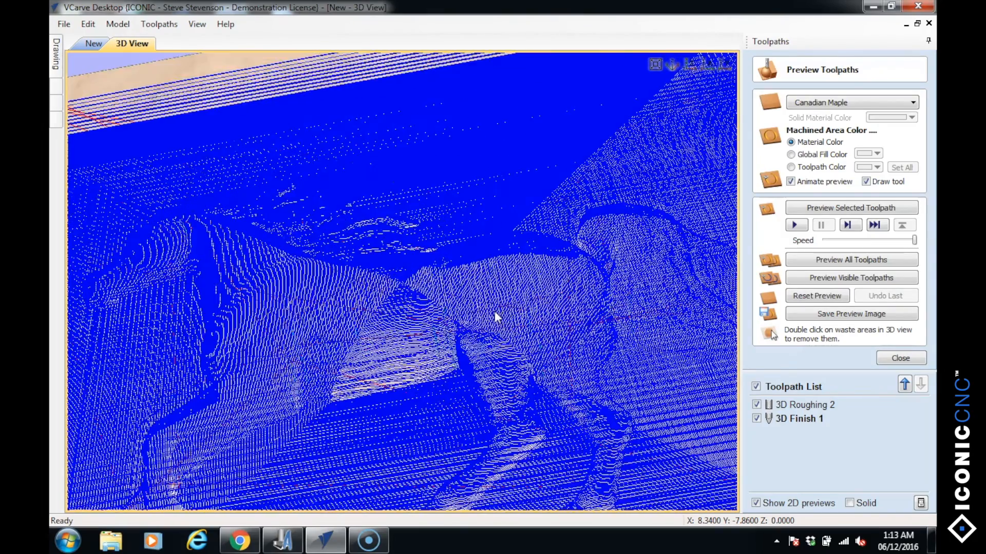
pyautogui.scroll(-2, 495, 311)
pyautogui.scroll(-3, 495, 311)
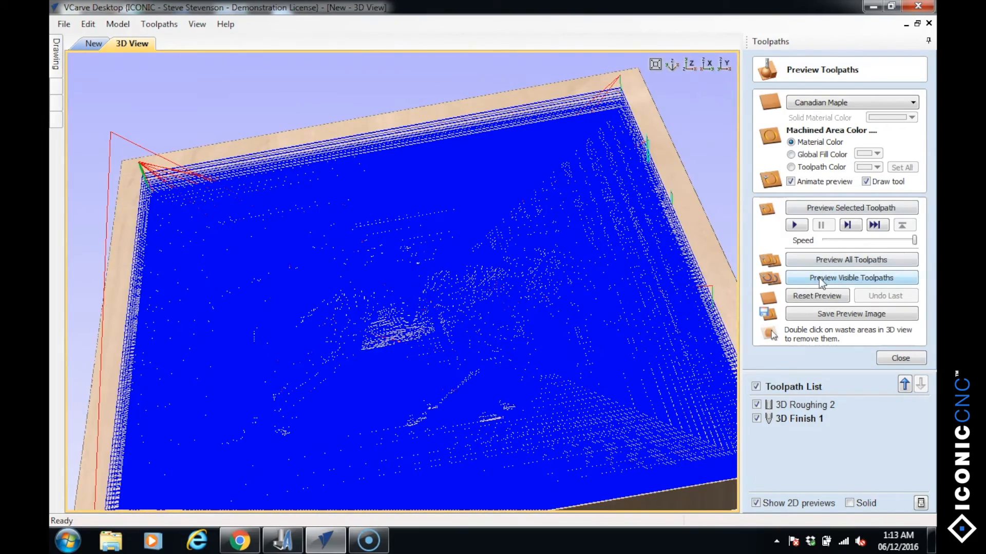
pyautogui.click(839, 260)
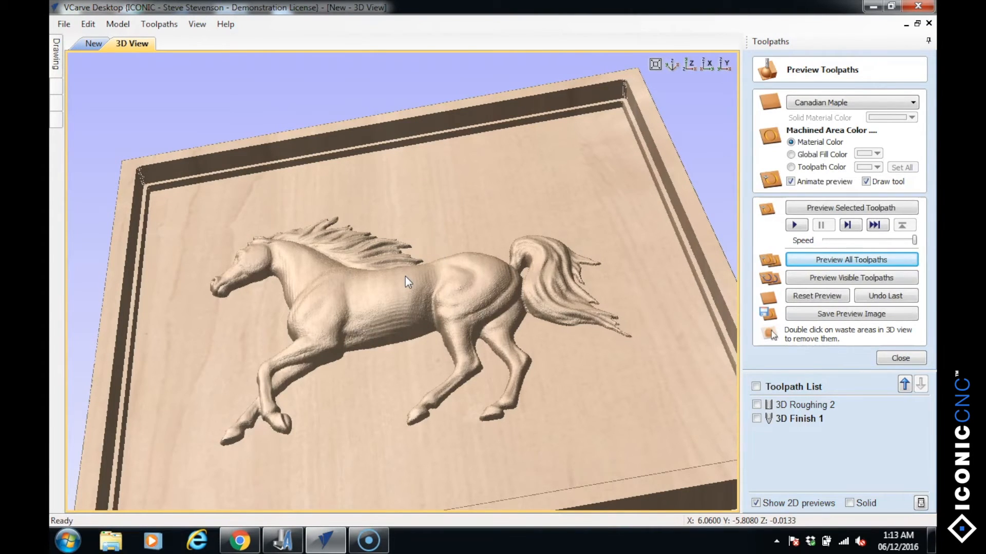
pyautogui.scroll(-2, 405, 276)
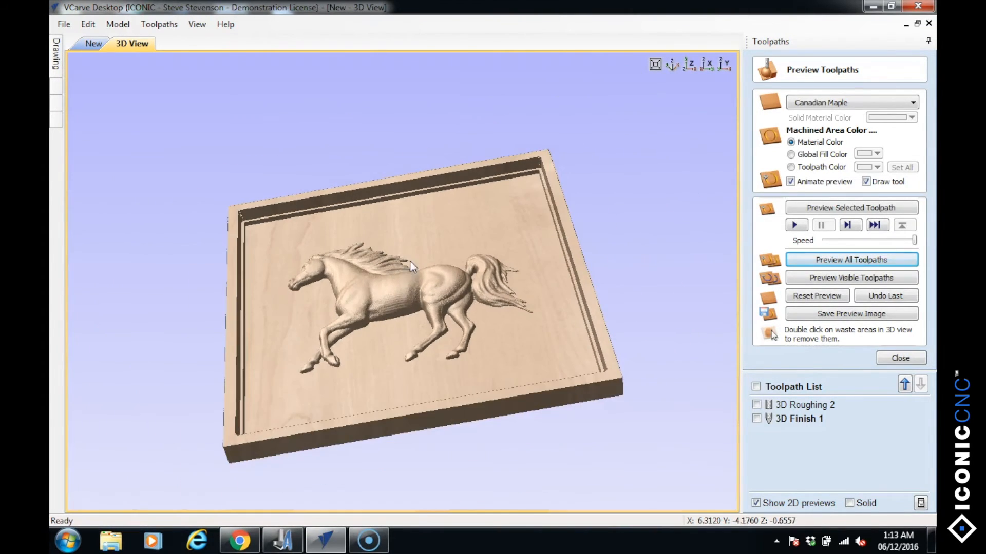
# Inspect the carved horse relief from above and close the machining preview
pyautogui.moveTo(411, 261)
pyautogui.mouseDown()
pyautogui.moveTo(346, 283)
pyautogui.moveTo(522, 272)
pyautogui.mouseUp()
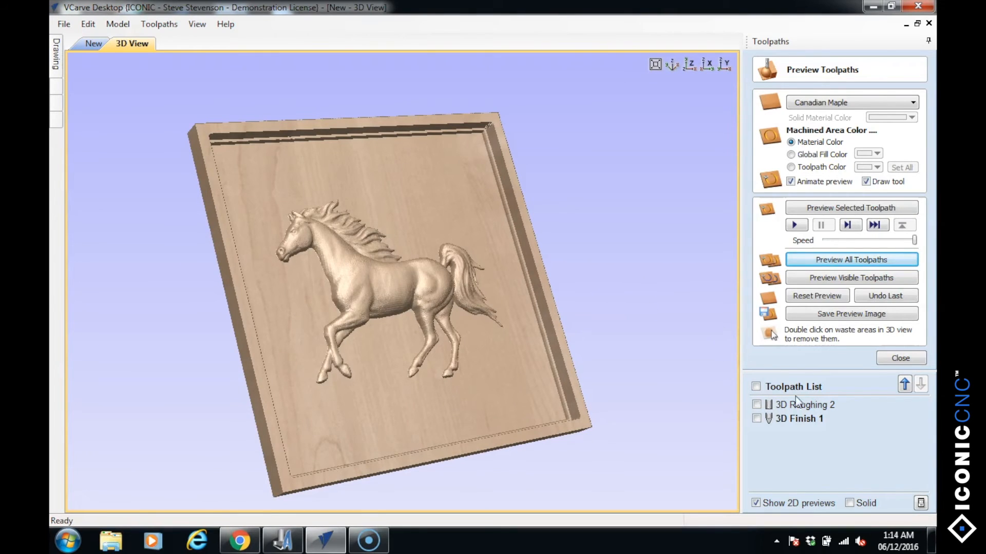
pyautogui.click(900, 359)
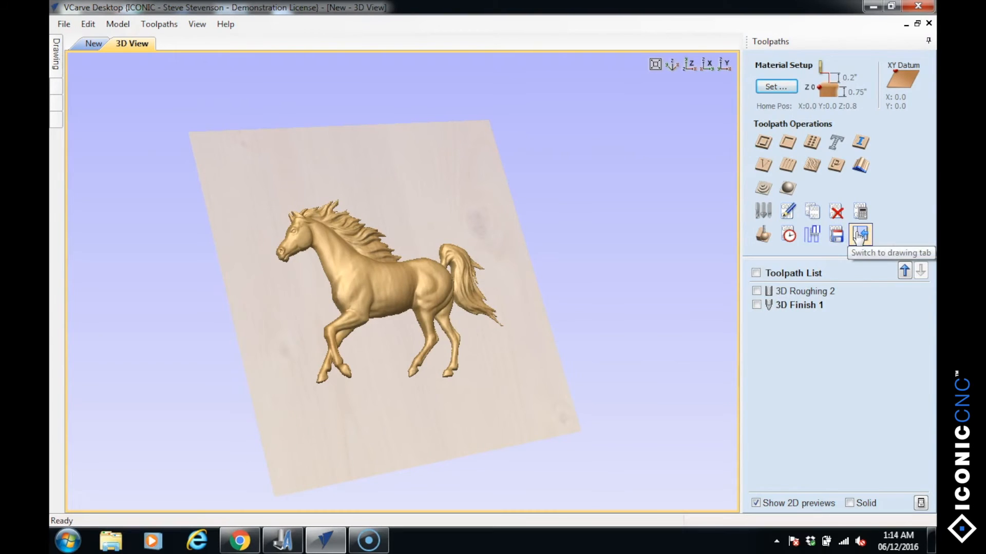
# Set toolpath saving to output 3D Roughing 2 and 3D Finish 1 together into one file
pyautogui.click(836, 236)
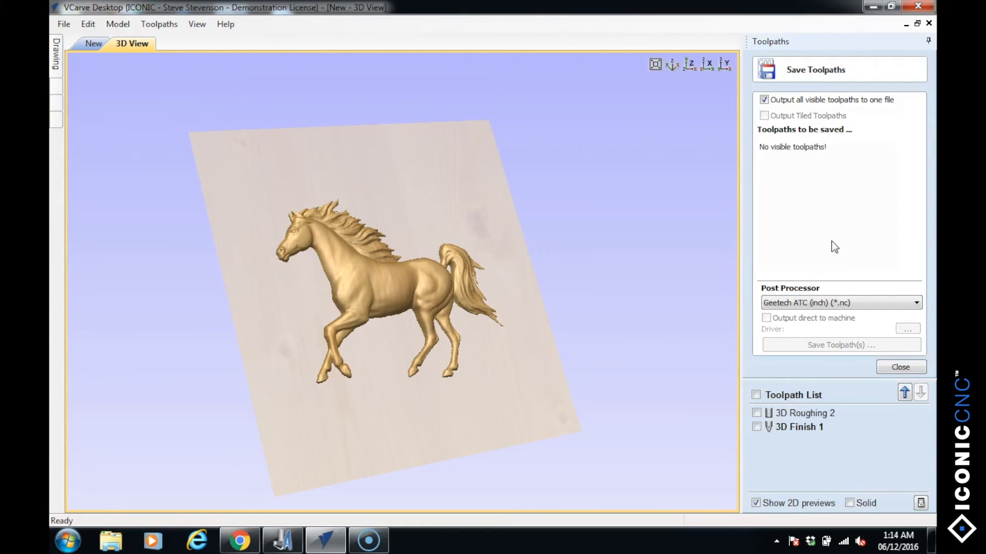
pyautogui.click(764, 101)
pyautogui.click(755, 396)
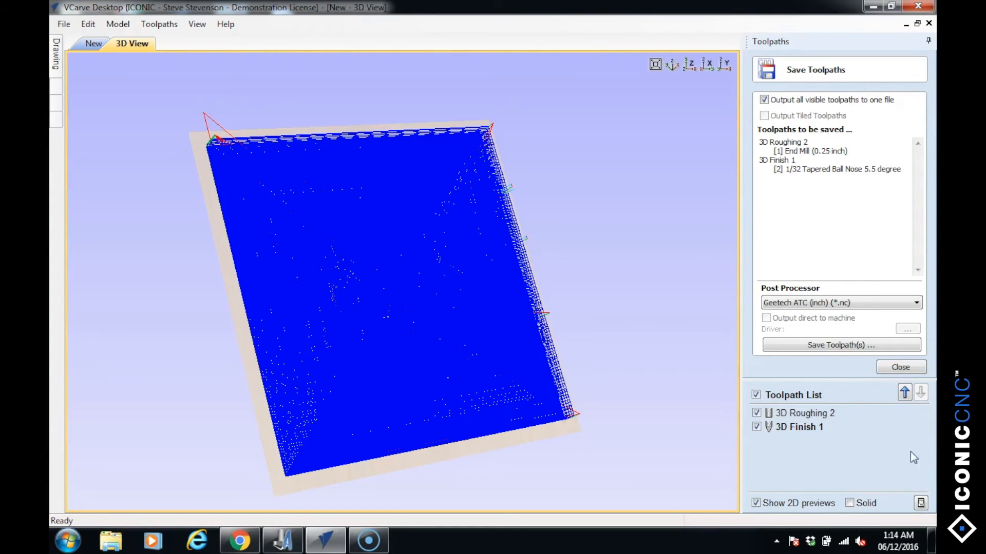
# Export both toolpaths to Horse.nc on the Desktop, overwriting the existing horse.nc
pyautogui.click(825, 345)
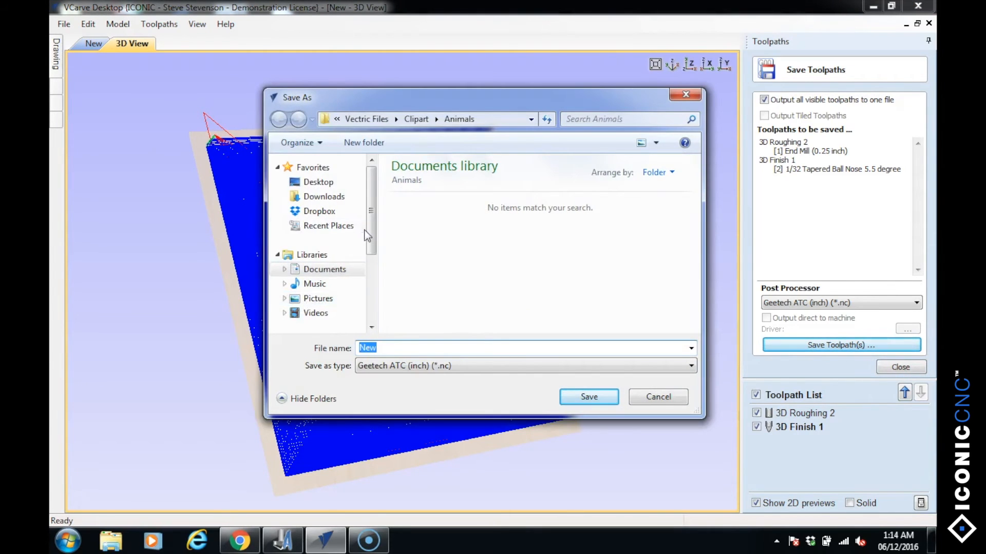
pyautogui.moveTo(372, 232); pyautogui.dragTo(372, 324)
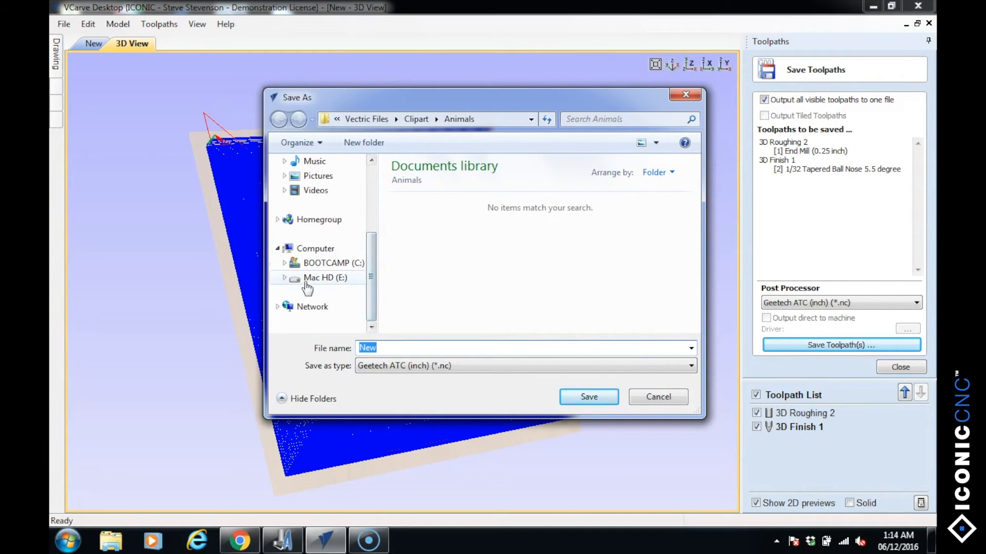
pyautogui.moveTo(323, 279)
pyautogui.moveTo(372, 283); pyautogui.dragTo(372, 173)
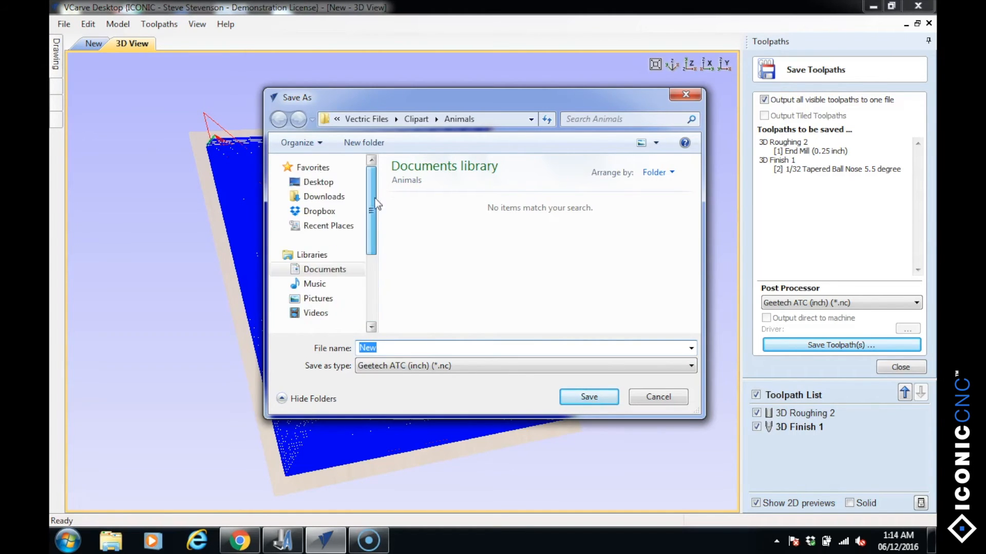
pyautogui.click(317, 182)
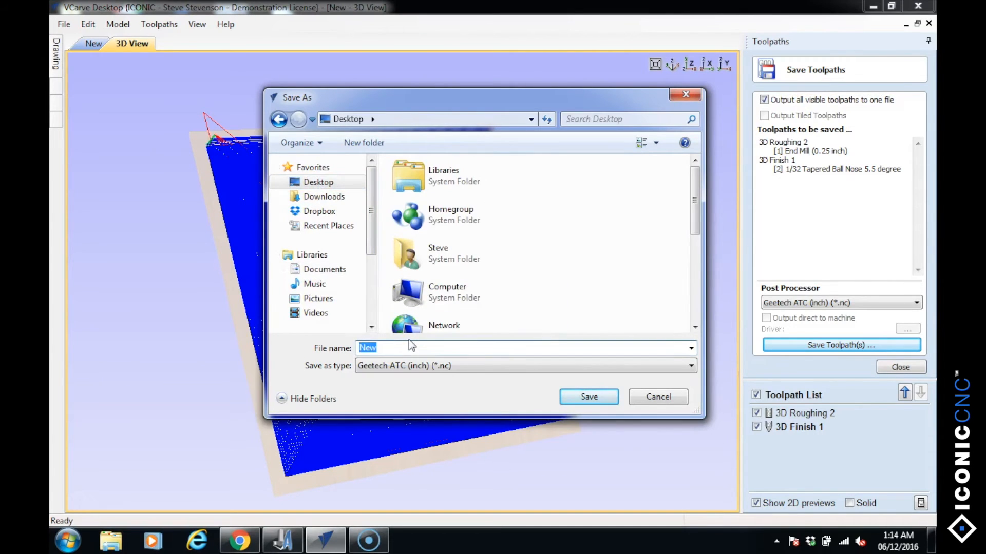
pyautogui.write('Horse')
pyautogui.click(588, 397)
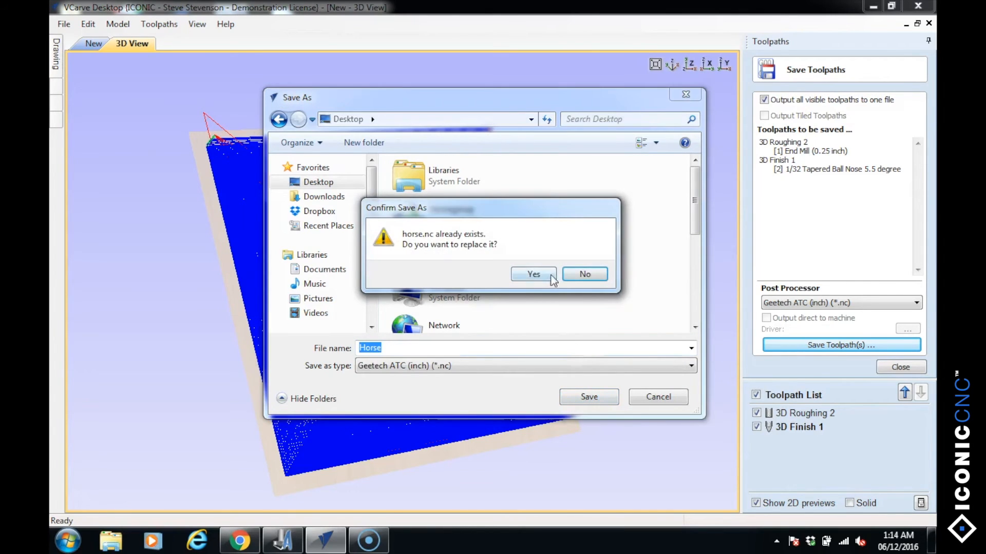
pyautogui.click(534, 275)
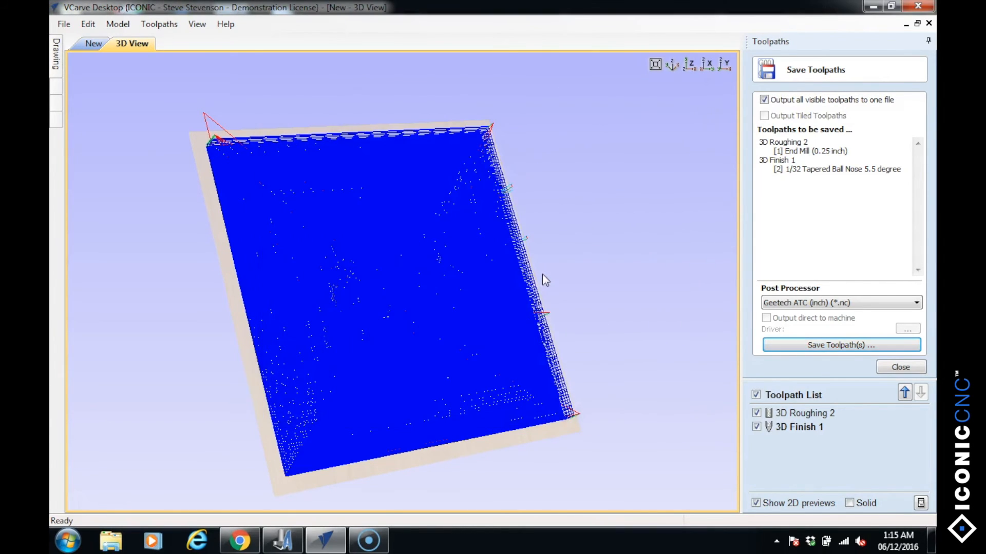